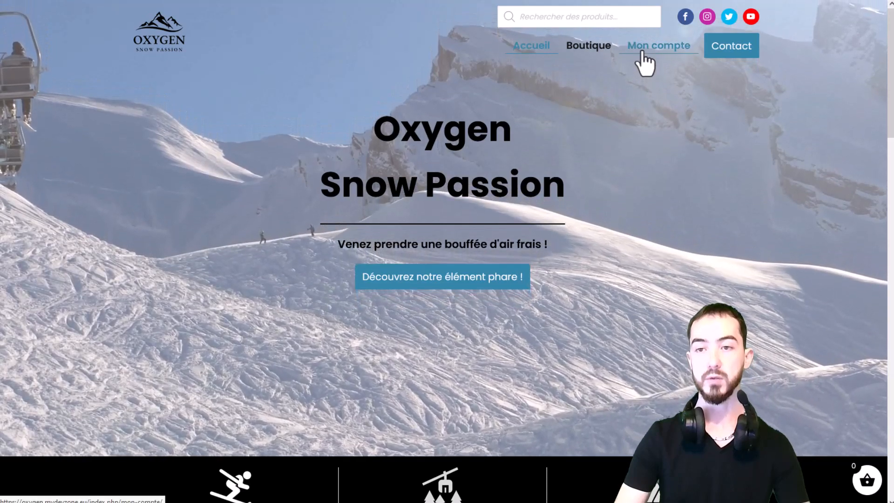
Open the shop's Mon compte page as a logged-out visitor and examine its navigation links and login forms.
click(638, 49)
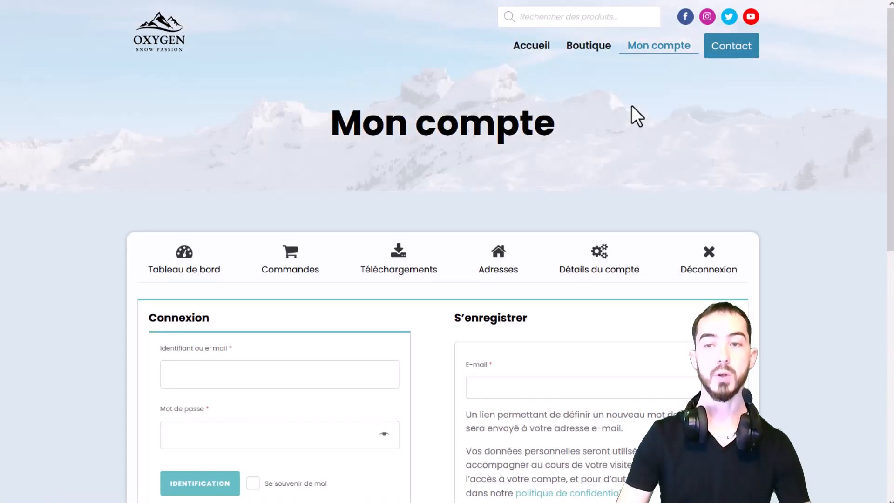
scroll(633, 102, down, 1)
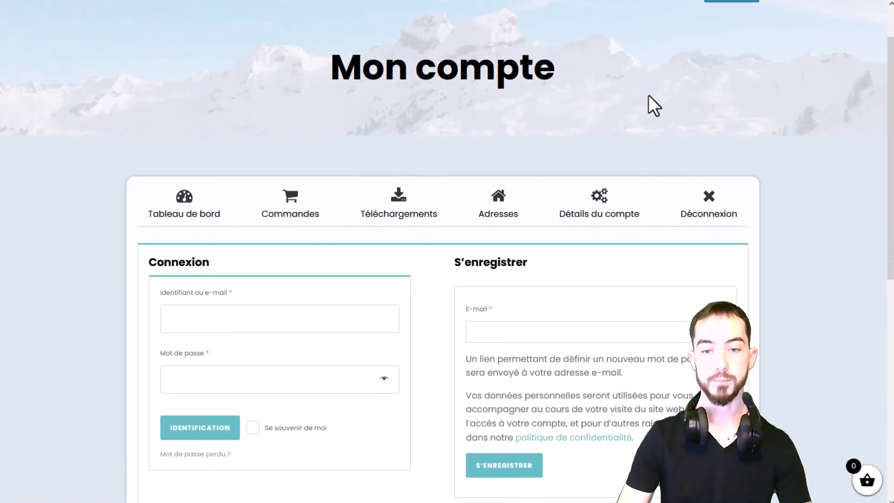
scroll(722, 90, up, 1)
scroll(735, 112, down, 3)
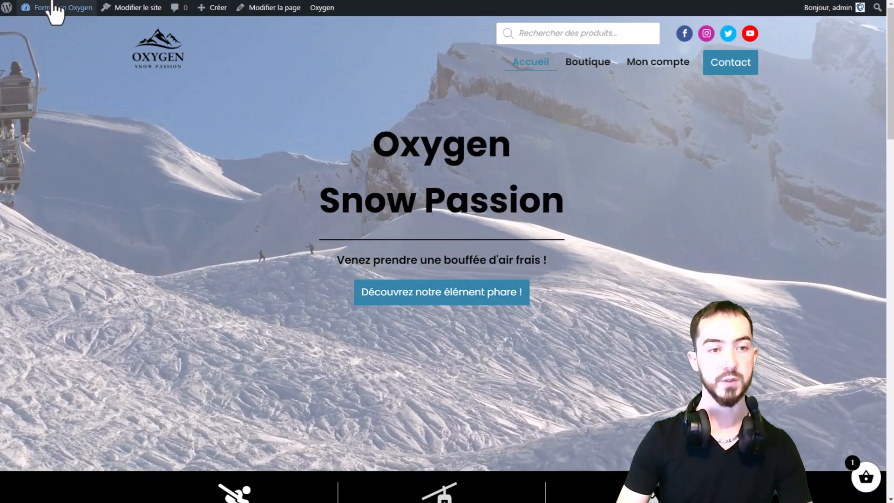
Open the Mon compte page from the WordPress page list for editing with Oxygen and show its element structure.
click(52, 10)
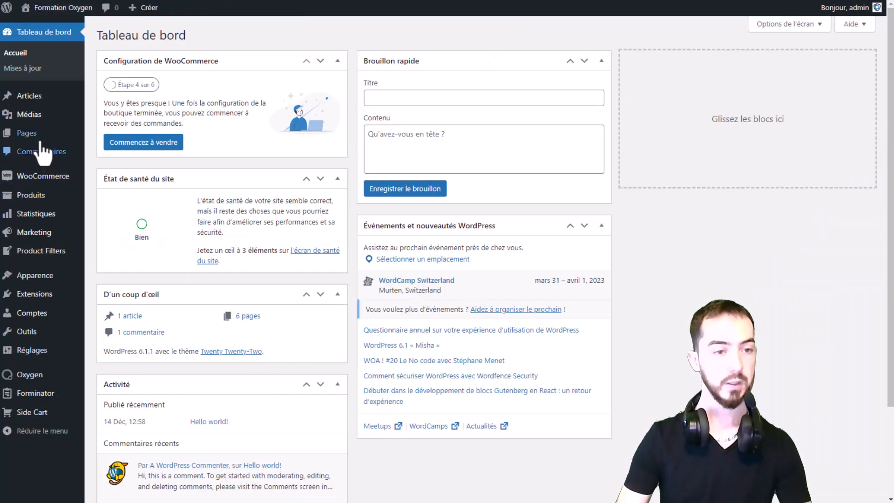
click(93, 137)
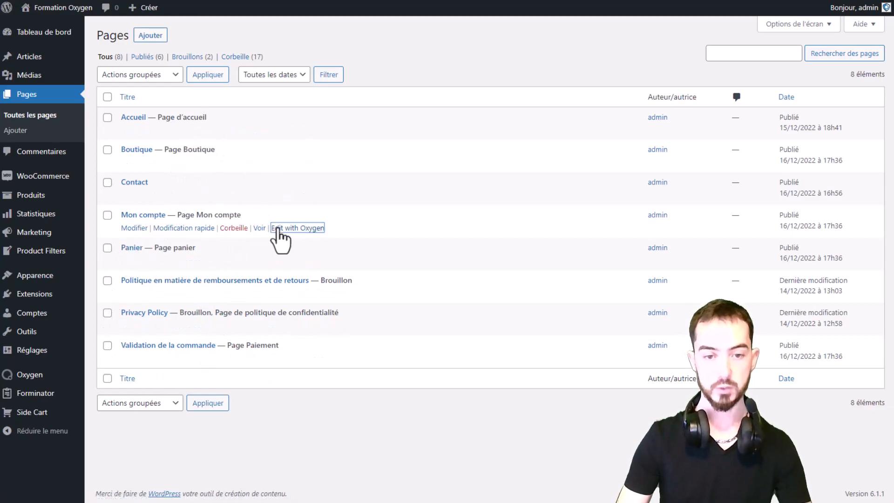
click(303, 228)
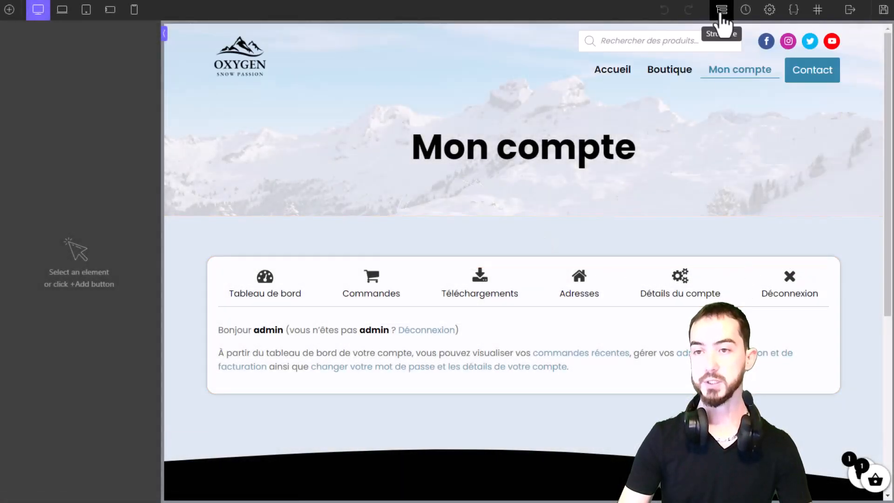
click(721, 10)
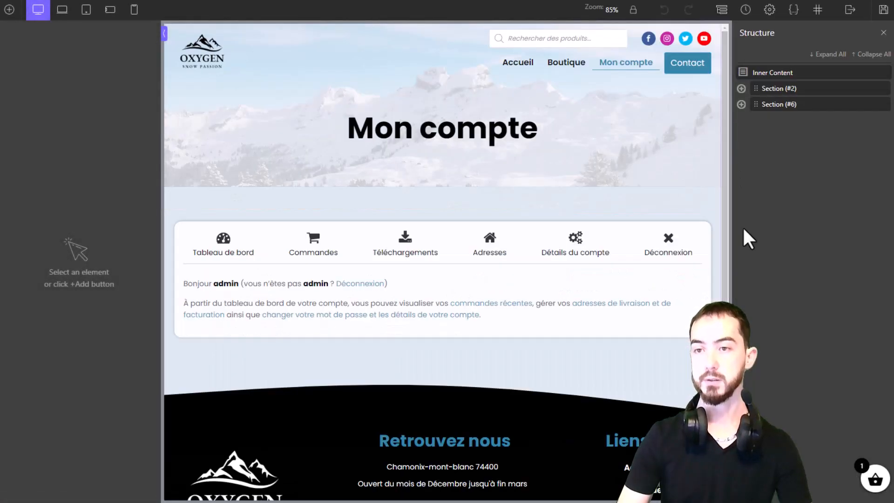
Select Div (#10), which holds the account navigation links, and add a first show/hide condition to it.
click(626, 236)
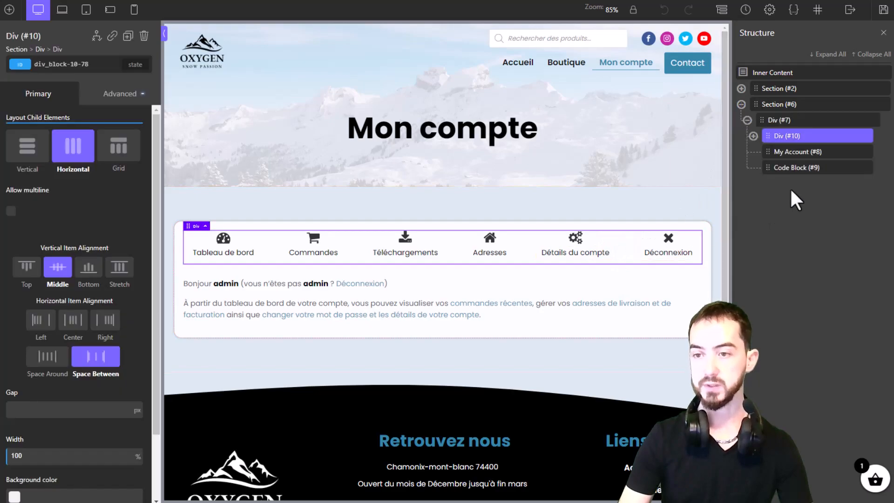
click(794, 152)
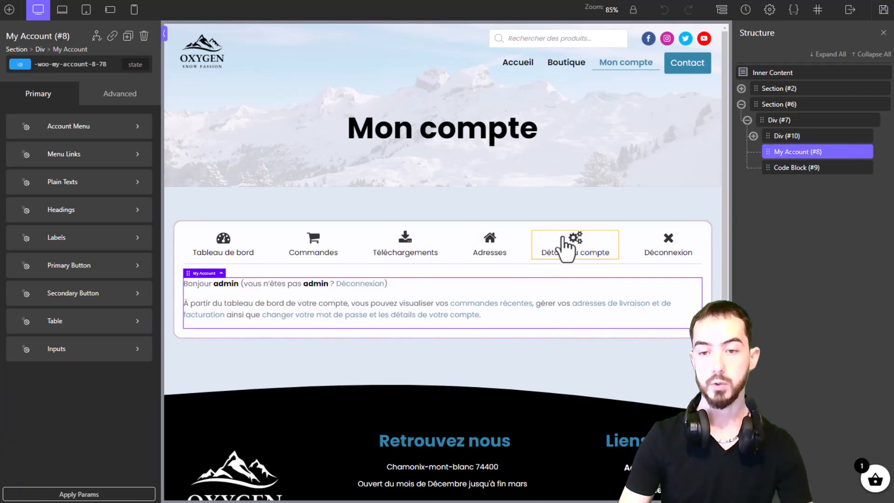
click(791, 136)
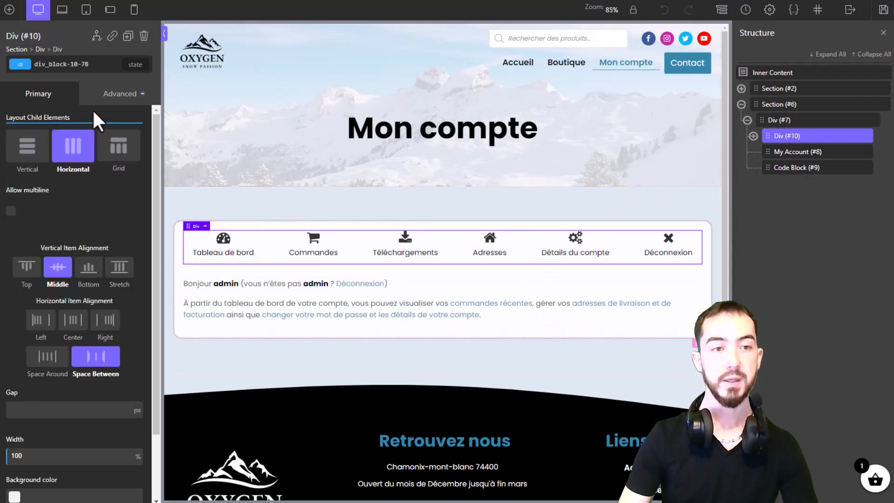
click(97, 36)
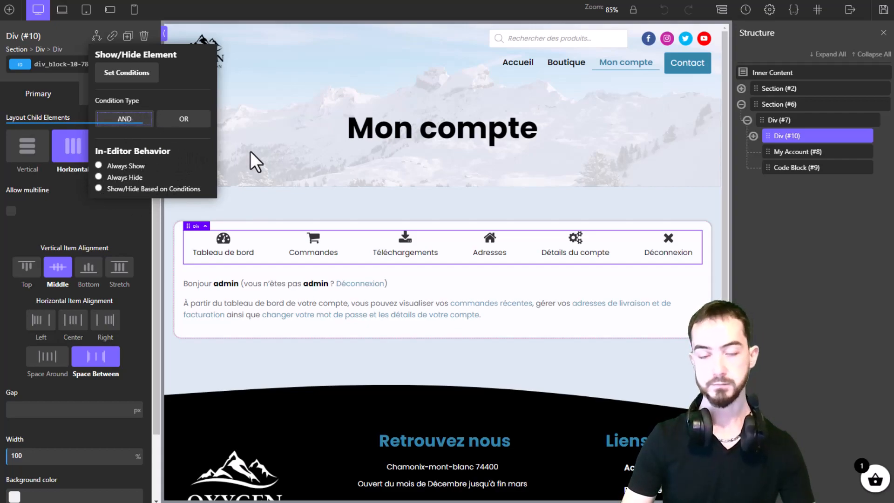
click(125, 74)
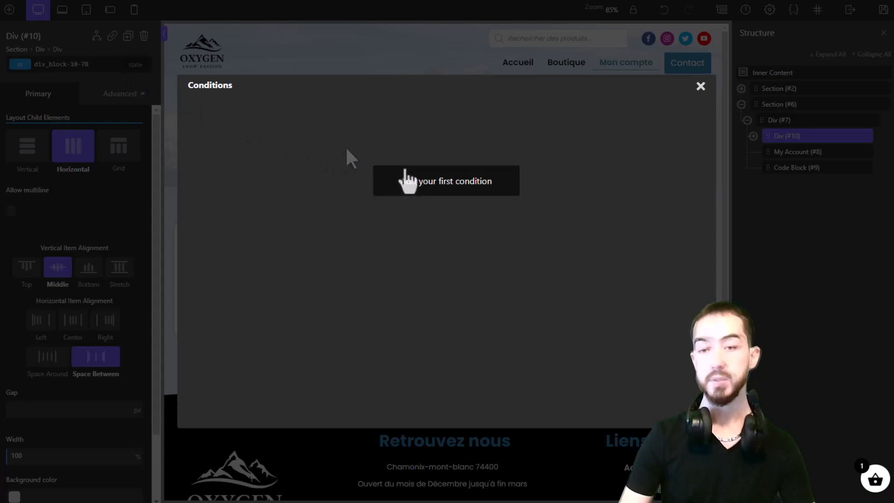
click(426, 181)
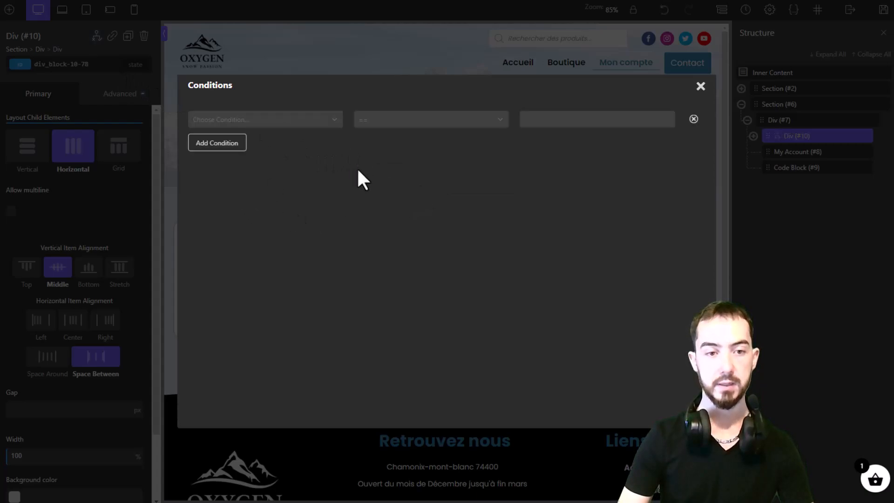
Look through the available condition types and choose User Logged In for the div's condition.
click(280, 120)
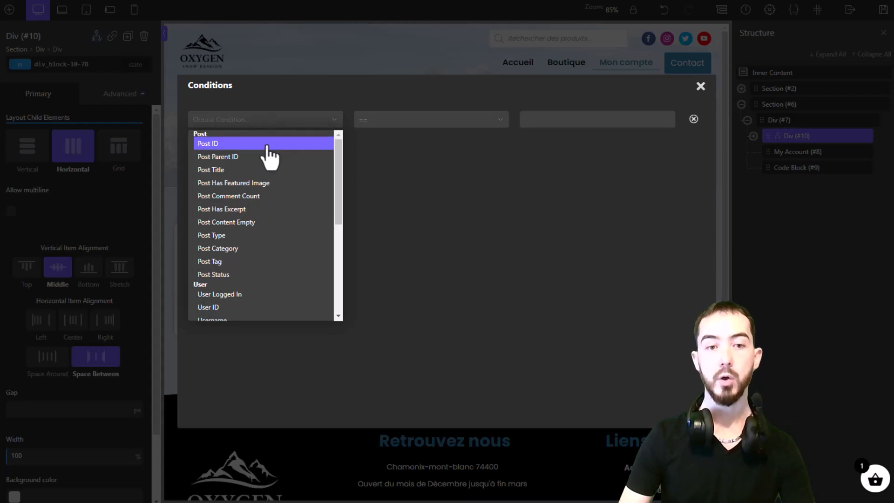
scroll(272, 160, down, 3)
scroll(273, 162, up, 3)
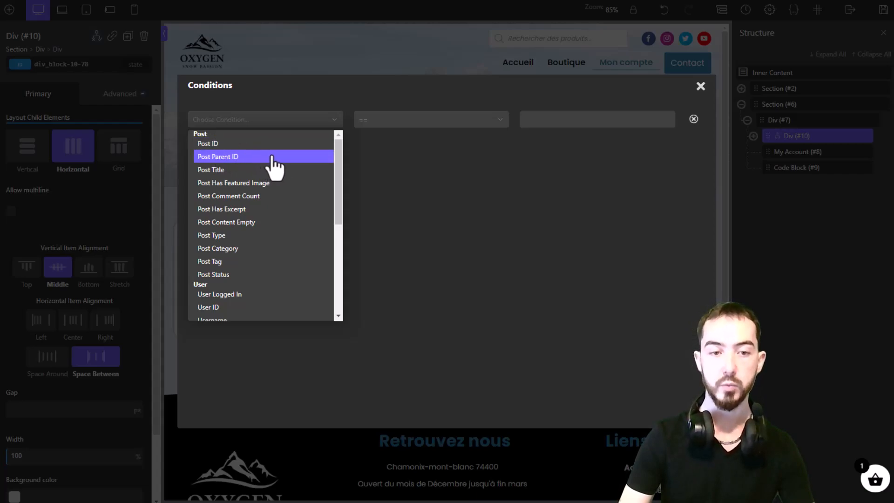
scroll(289, 186, down, 1)
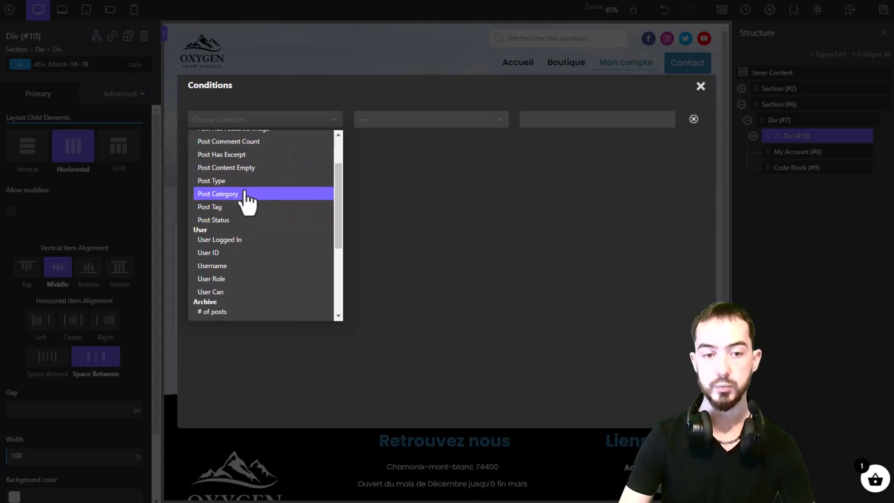
scroll(250, 206, down, 1)
scroll(250, 206, down, 2)
scroll(255, 154, up, 1)
scroll(259, 163, up, 1)
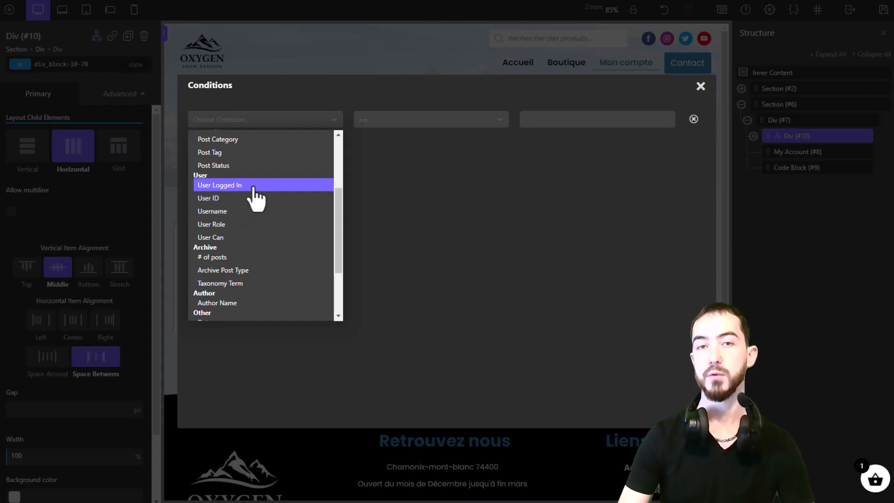
scroll(252, 189, down, 4)
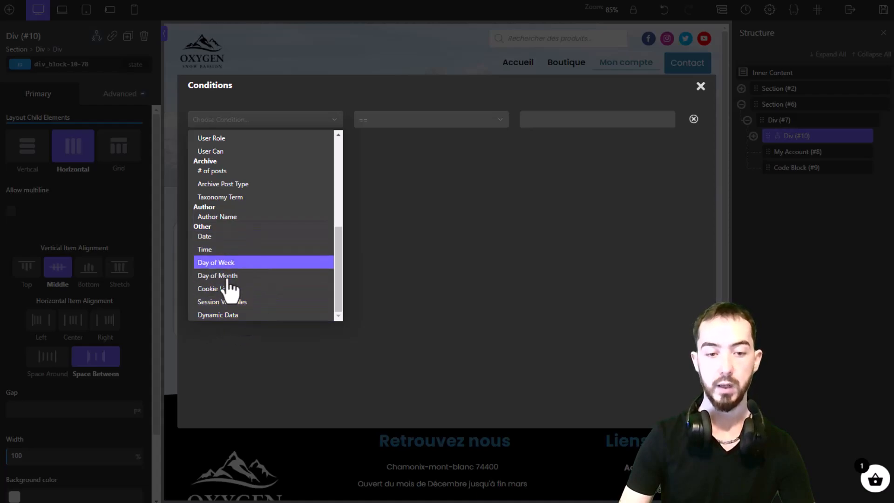
scroll(244, 279, up, 3)
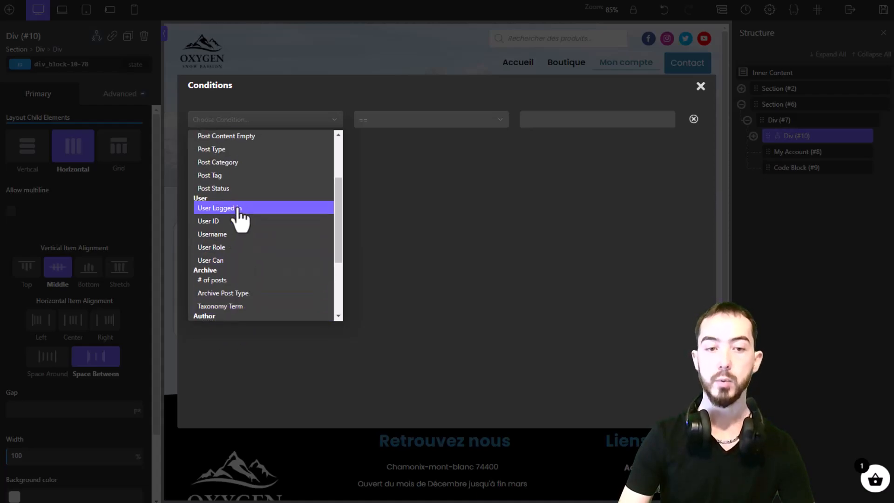
click(240, 220)
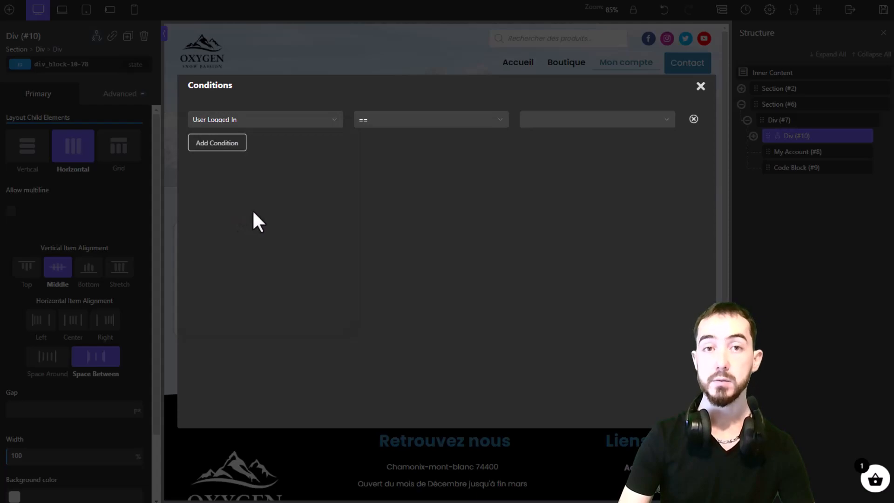
Complete the User Logged In condition with the == operator and the value true, and close the conditions.
click(374, 127)
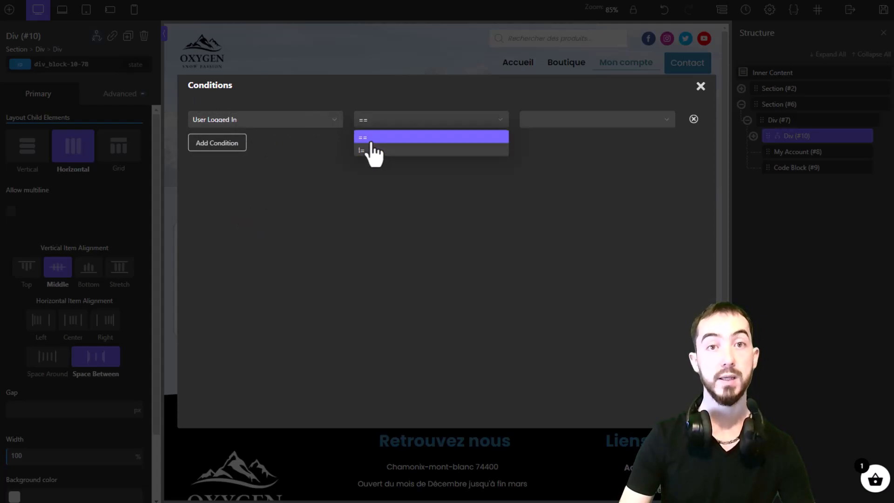
click(375, 150)
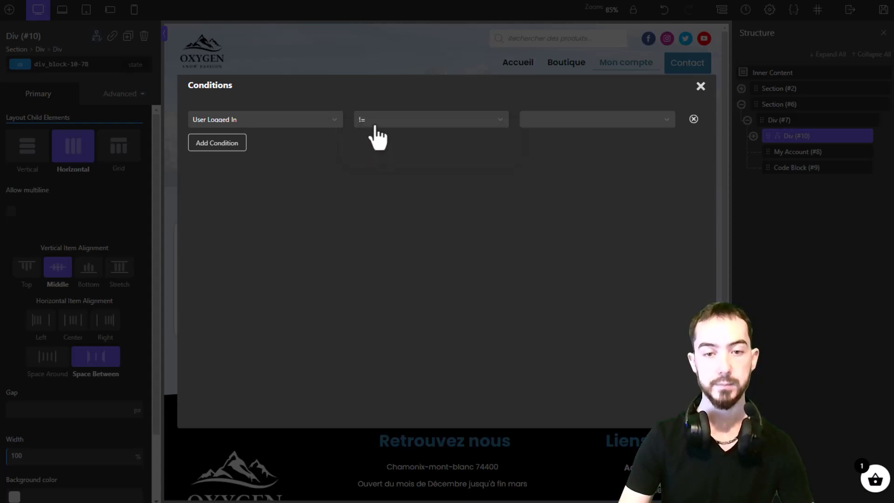
click(371, 122)
click(363, 138)
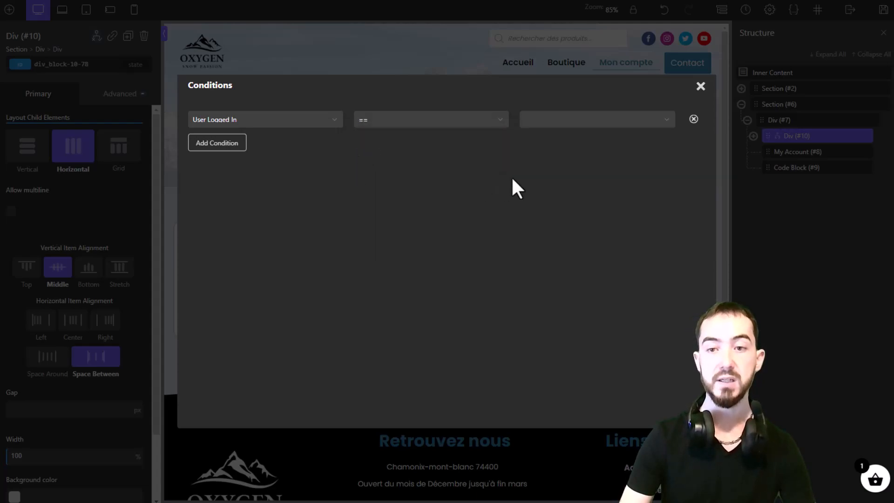
click(583, 122)
click(578, 138)
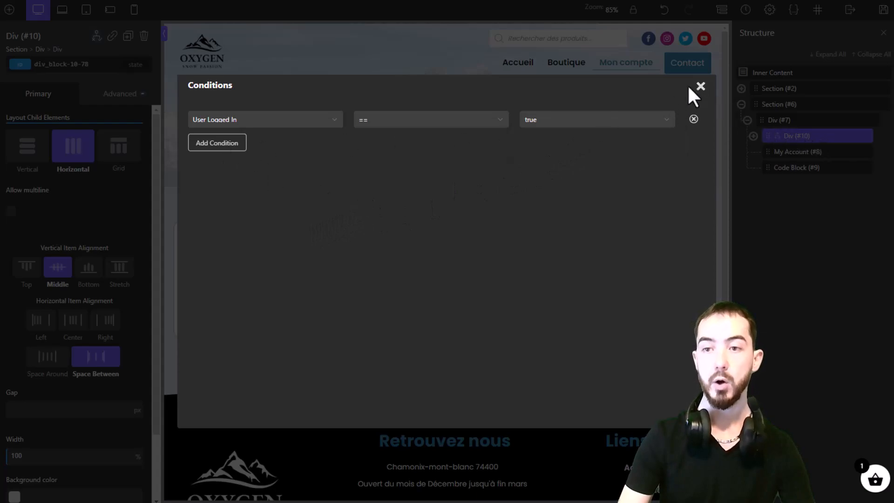
click(700, 86)
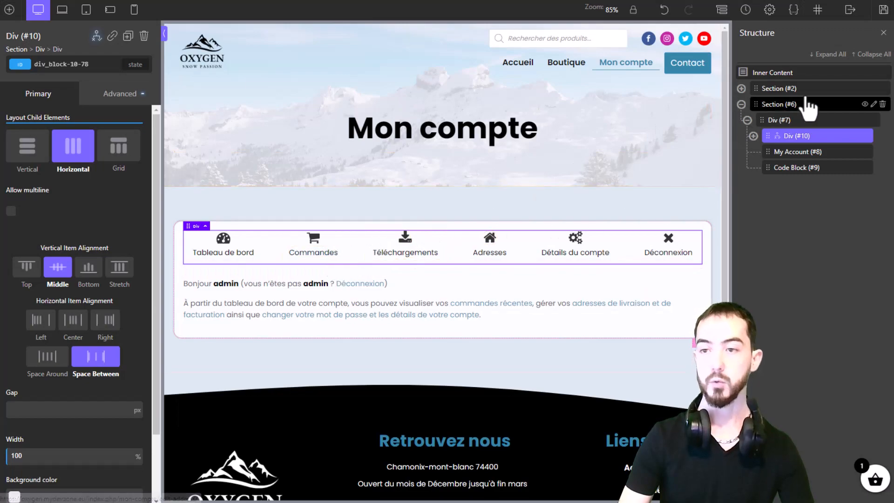
Review the navigation div's display condition once more and save the Mon compte page.
click(96, 36)
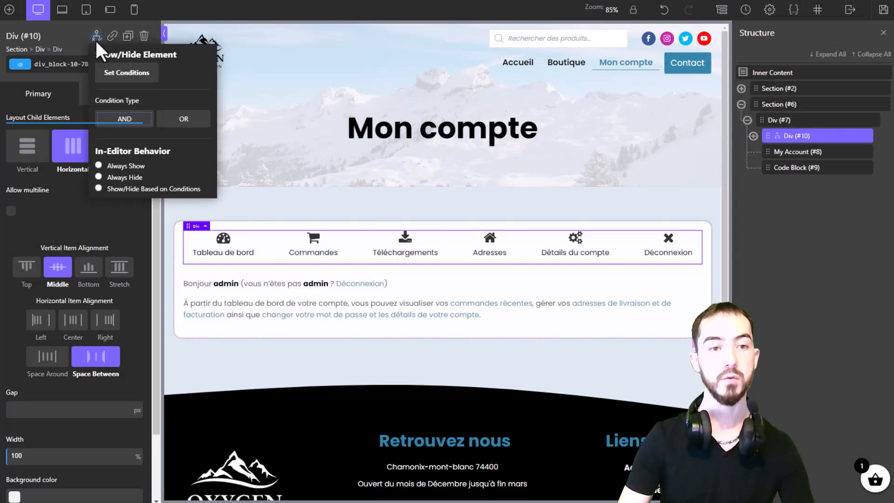
click(128, 73)
click(701, 87)
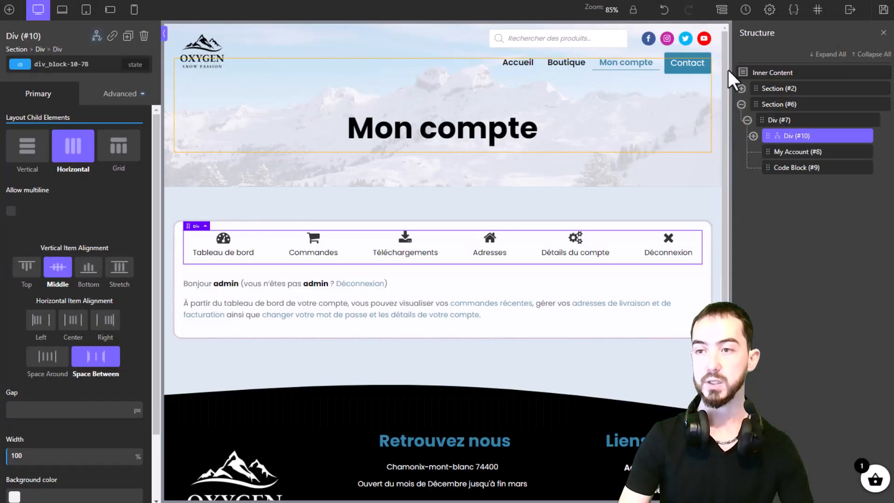
click(882, 10)
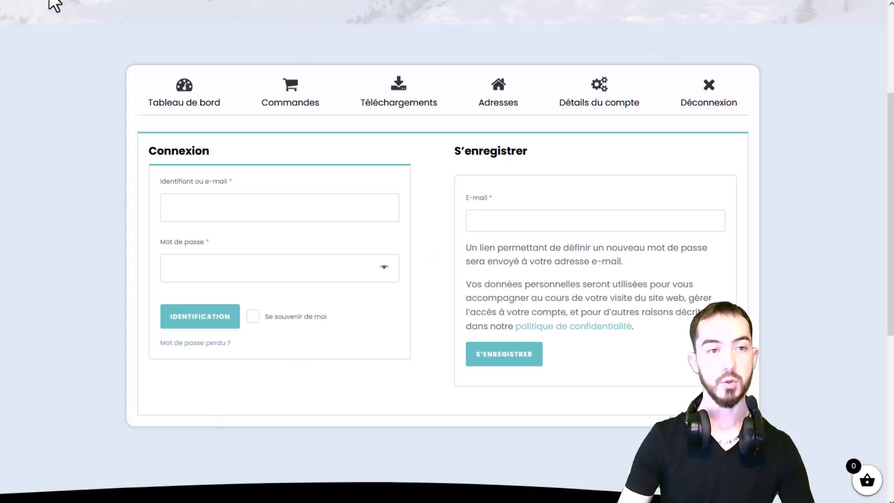
Check the Mon compte page in the visitor session, and view it on the front end as the logged-in admin.
scroll(104, 232, down, 1)
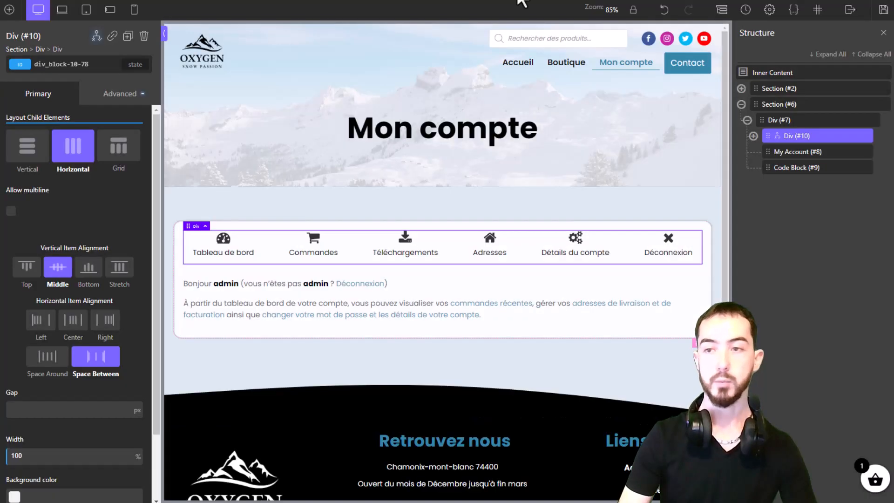
mouse_move(850, 10)
click(857, 48)
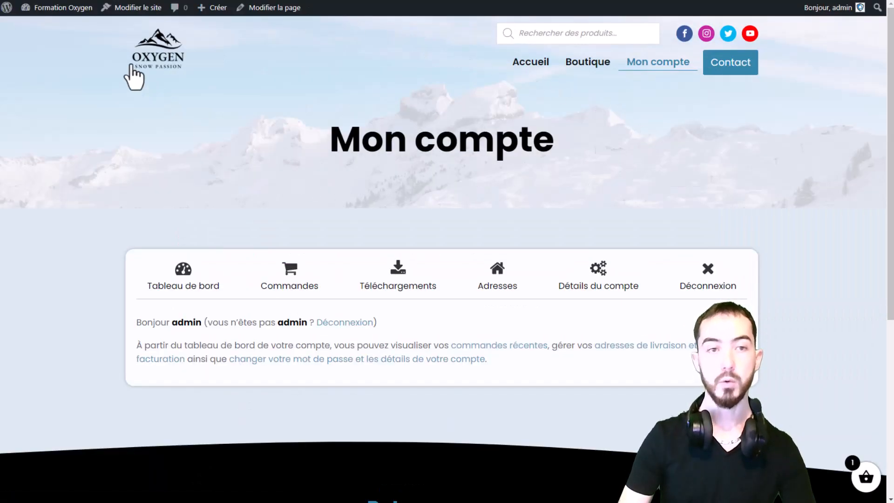